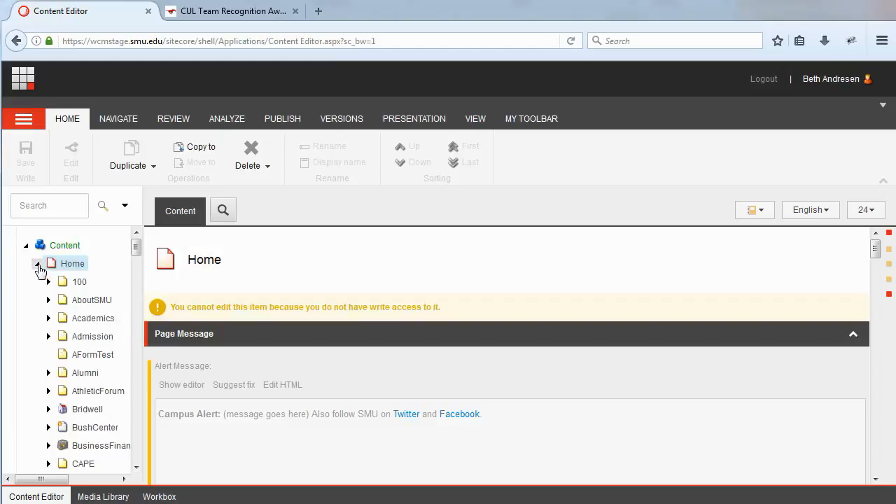
Step: Collapse the Home branch of the content tree and expand the CUL folder under Web forms
{"action": "scroll", "coordinate": [73, 373], "scroll_direction": "down", "scroll_amount": 4}
{"action": "scroll", "coordinate": [73, 373], "scroll_direction": "up", "scroll_amount": 4}
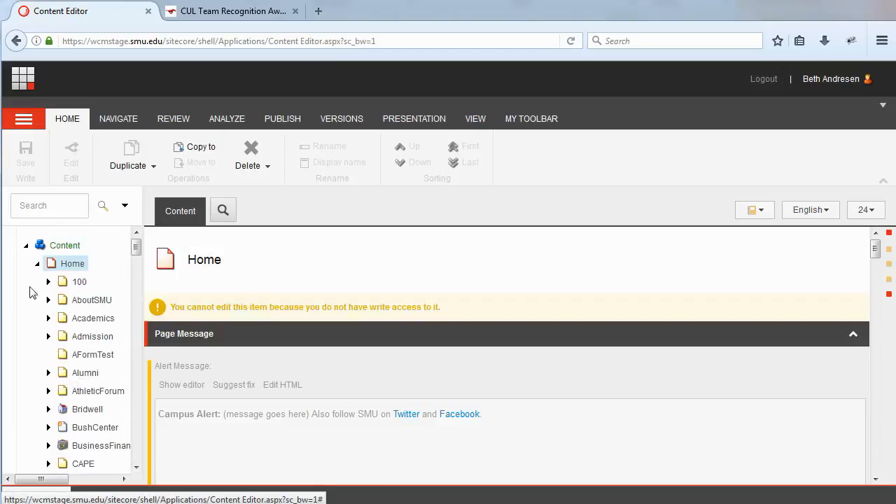
{"action": "left_click", "coordinate": [37, 264]}
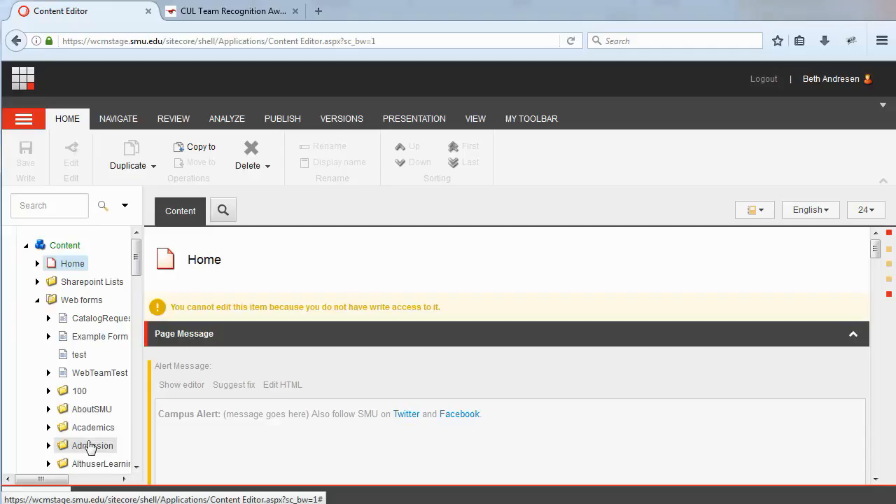
{"action": "scroll", "coordinate": [81, 395], "scroll_direction": "down", "scroll_amount": 3}
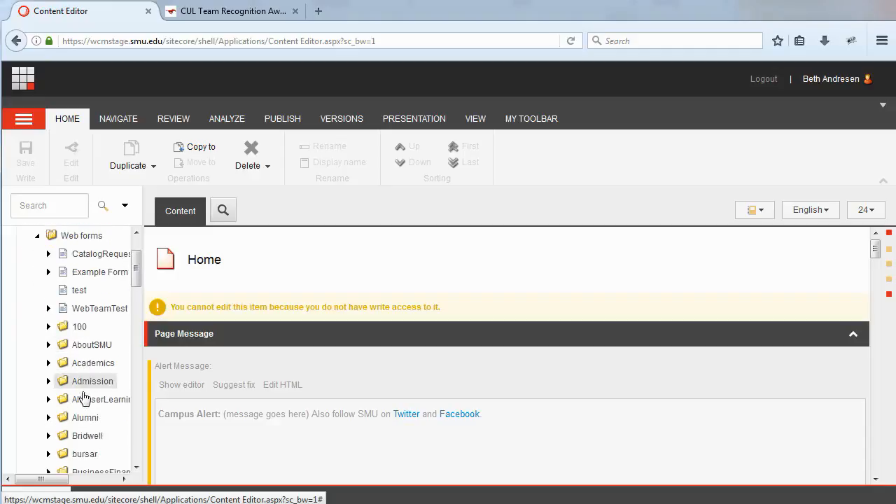
{"action": "scroll", "coordinate": [83, 397], "scroll_direction": "down", "scroll_amount": 2}
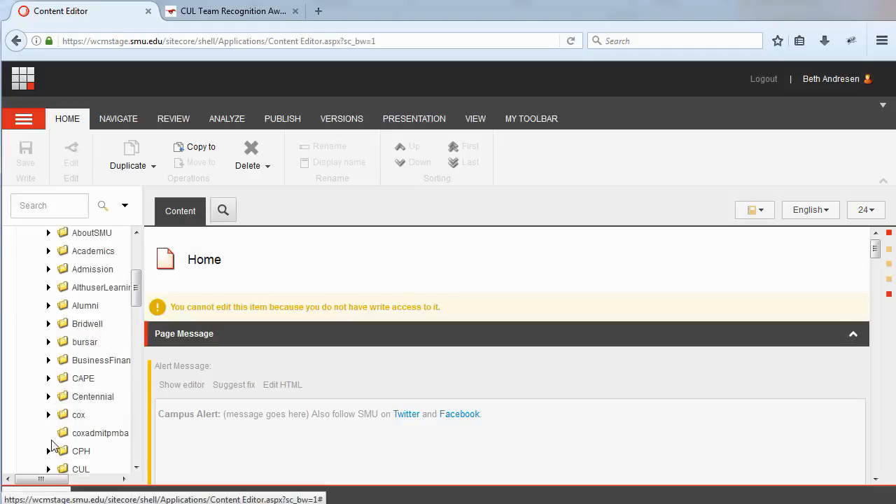
{"action": "scroll", "coordinate": [50, 427], "scroll_direction": "down", "scroll_amount": 2}
{"action": "left_click", "coordinate": [49, 410]}
{"action": "scroll", "coordinate": [26, 376], "scroll_direction": "down", "scroll_amount": 2}
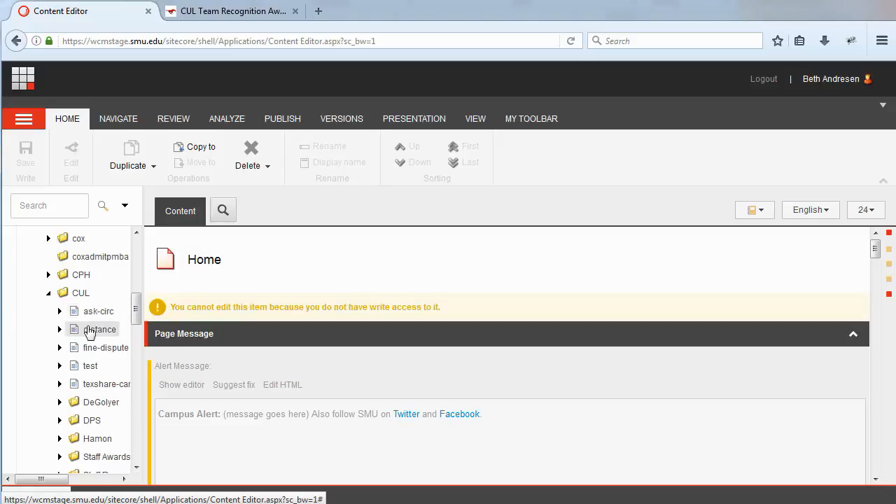
Step: Open the Team form from the Staff Awards folder in the Form Designer
{"action": "left_click", "coordinate": [60, 457]}
{"action": "scroll", "coordinate": [61, 419], "scroll_direction": "down", "scroll_amount": 3}
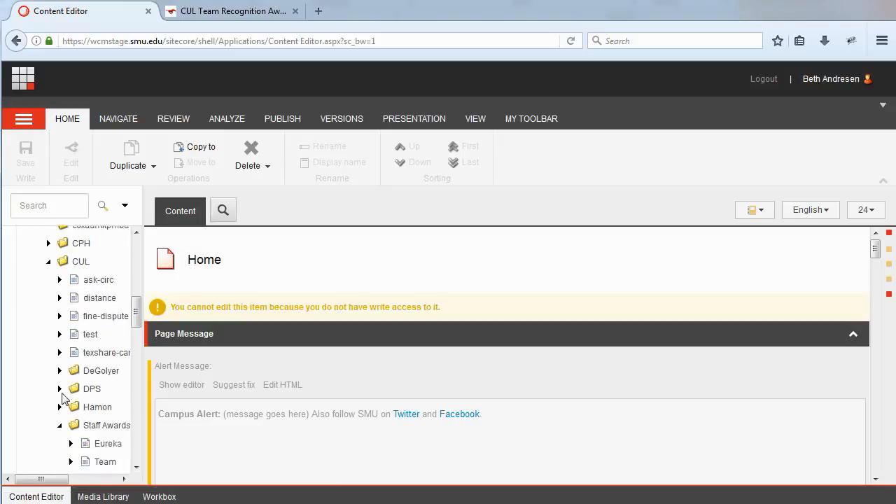
{"action": "left_click", "coordinate": [90, 378]}
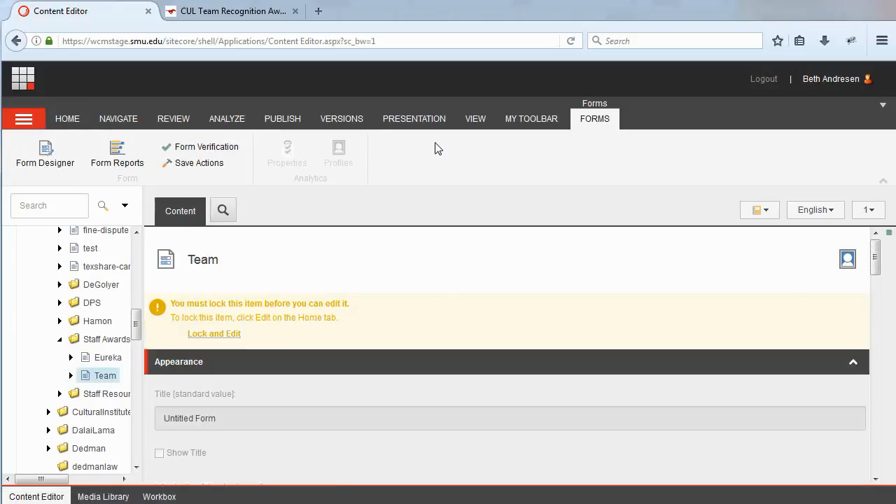
{"action": "left_click", "coordinate": [34, 166]}
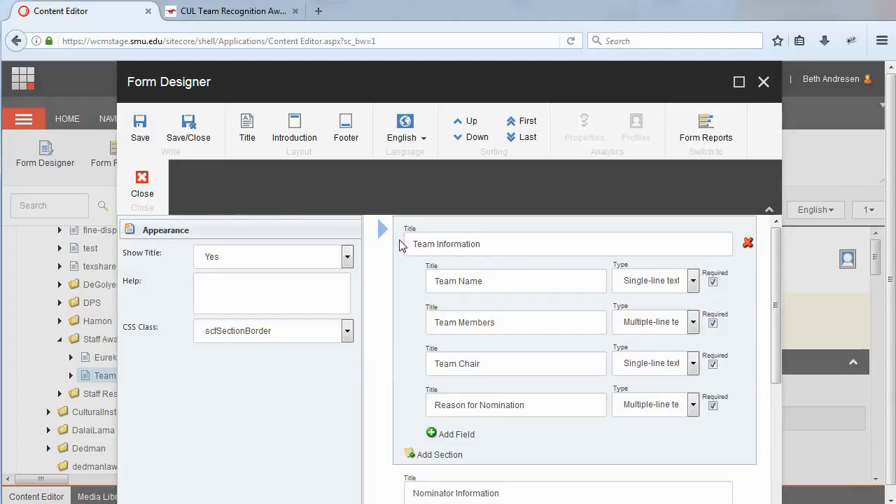
Step: Examine the field titles, types and required settings in the Team Information and Nominator Information sections
{"action": "scroll", "coordinate": [400, 244], "scroll_direction": "down", "scroll_amount": 2}
{"action": "left_click", "coordinate": [402, 379]}
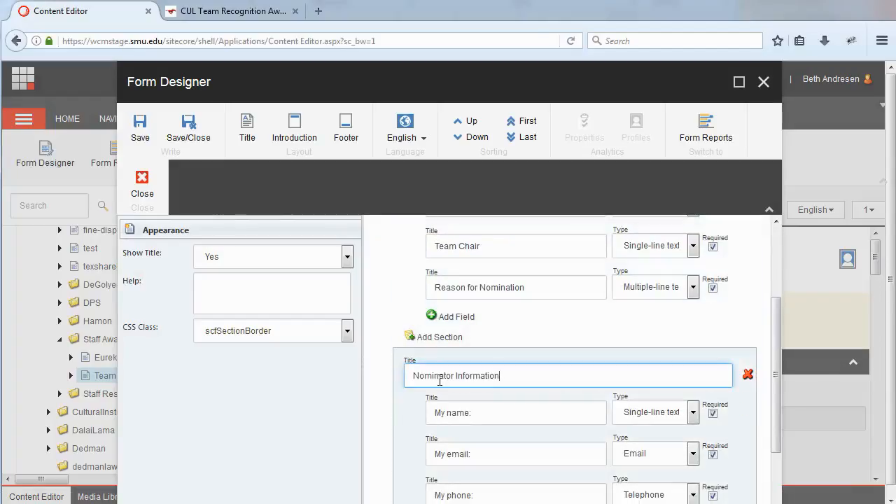
{"action": "scroll", "coordinate": [413, 389], "scroll_direction": "up", "scroll_amount": 1}
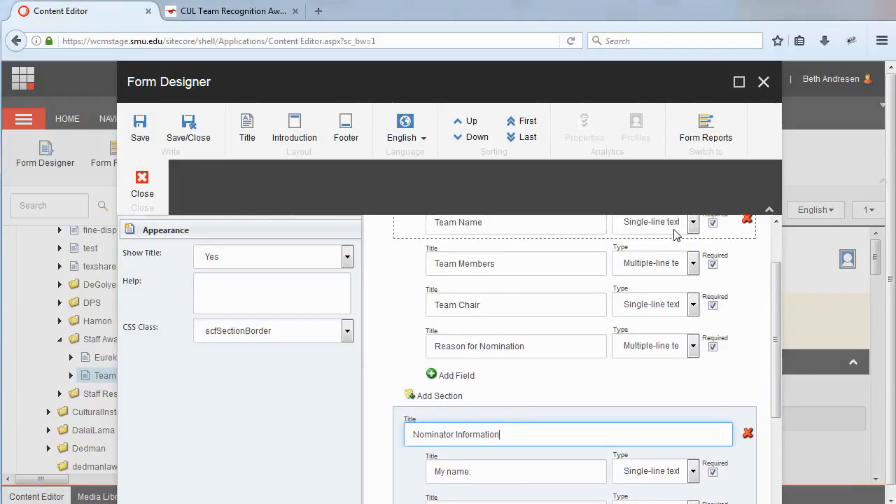
{"action": "scroll", "coordinate": [673, 266], "scroll_direction": "down", "scroll_amount": 2}
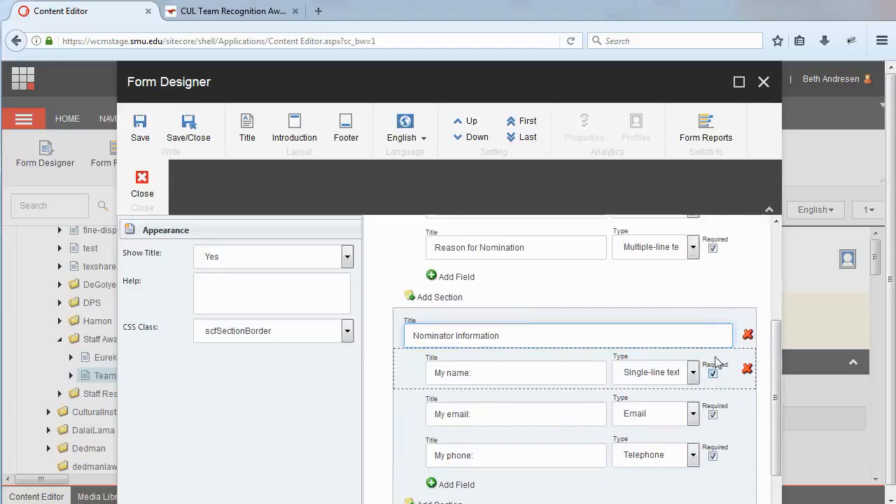
{"action": "scroll", "coordinate": [713, 358], "scroll_direction": "up", "scroll_amount": 2}
{"action": "scroll", "coordinate": [715, 361], "scroll_direction": "up", "scroll_amount": 1}
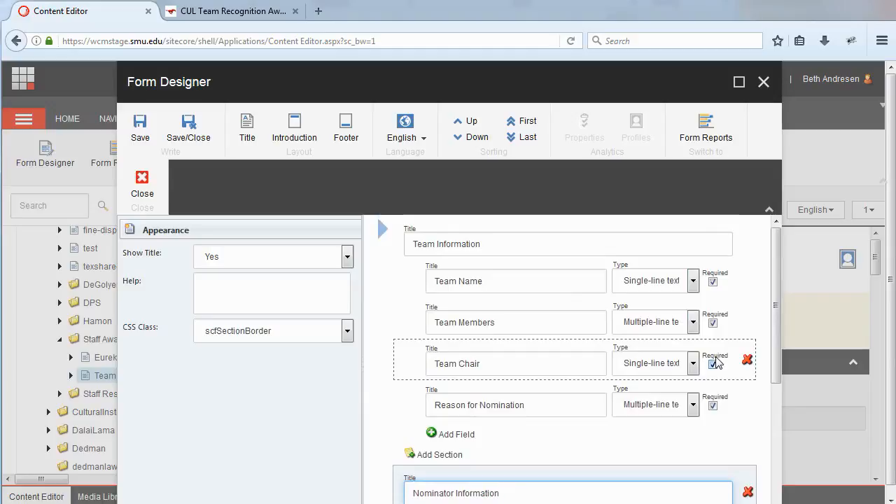
Step: Switch to the published CUL Team Recognition Award page and examine its form sections, single-line fields and multiple-line fields
{"action": "left_click", "coordinate": [238, 20]}
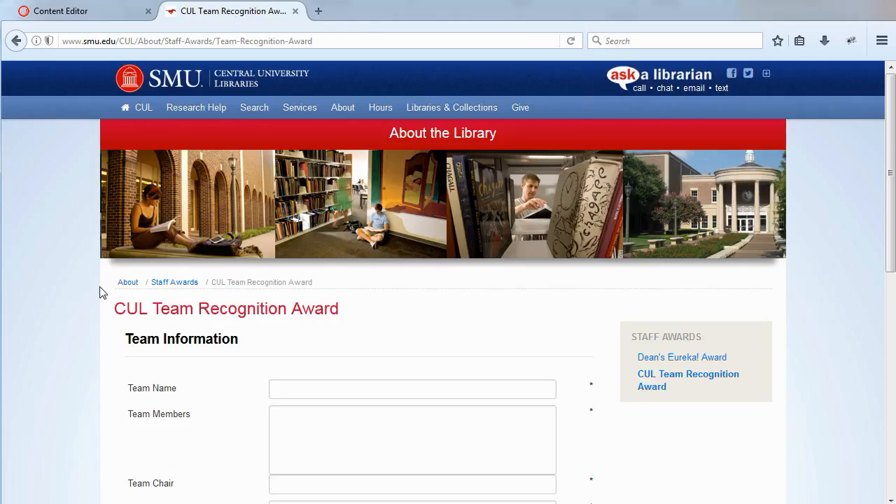
{"action": "scroll", "coordinate": [100, 292], "scroll_direction": "down", "scroll_amount": 2}
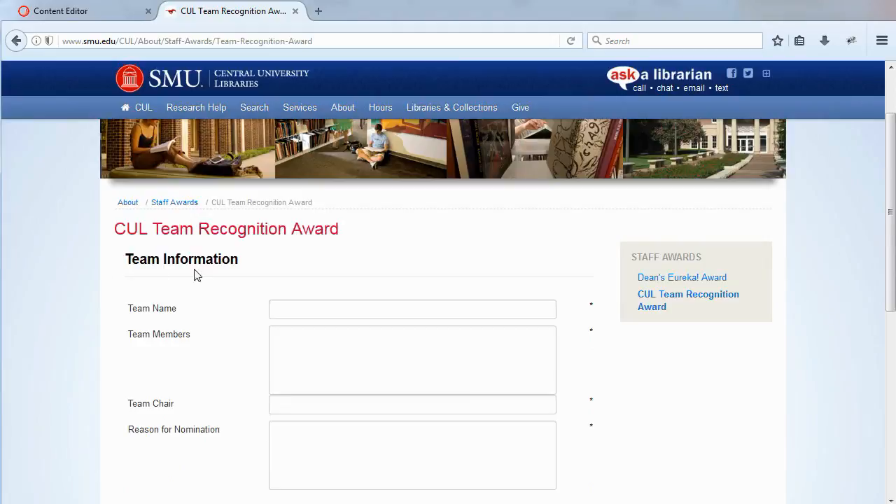
{"action": "scroll", "coordinate": [198, 276], "scroll_direction": "down", "scroll_amount": 3}
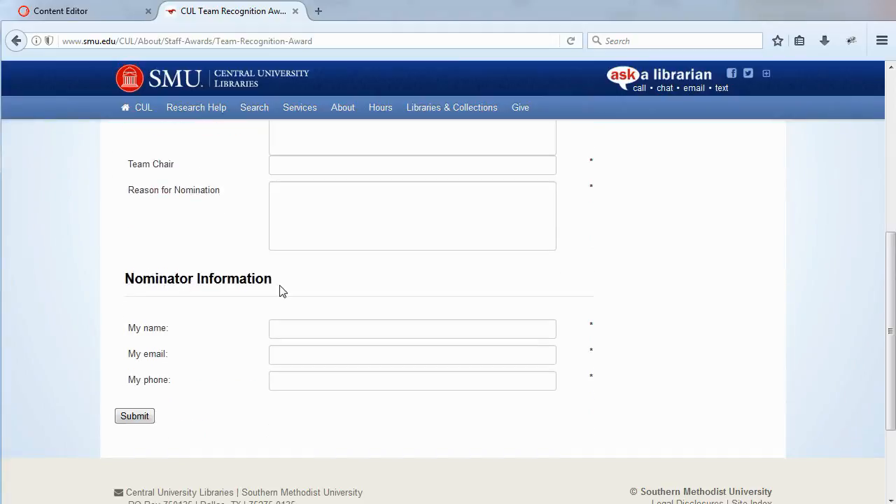
{"action": "scroll", "coordinate": [150, 312], "scroll_direction": "up", "scroll_amount": 2}
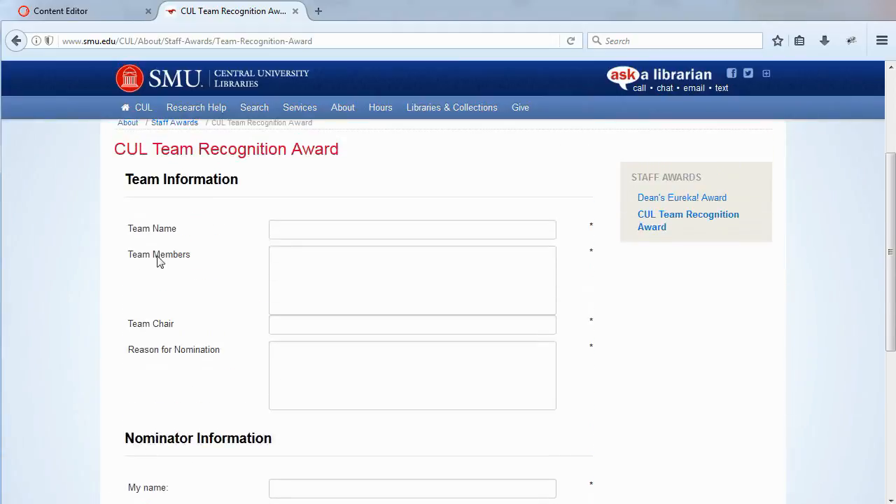
{"action": "left_click", "coordinate": [300, 231]}
{"action": "left_click", "coordinate": [308, 277]}
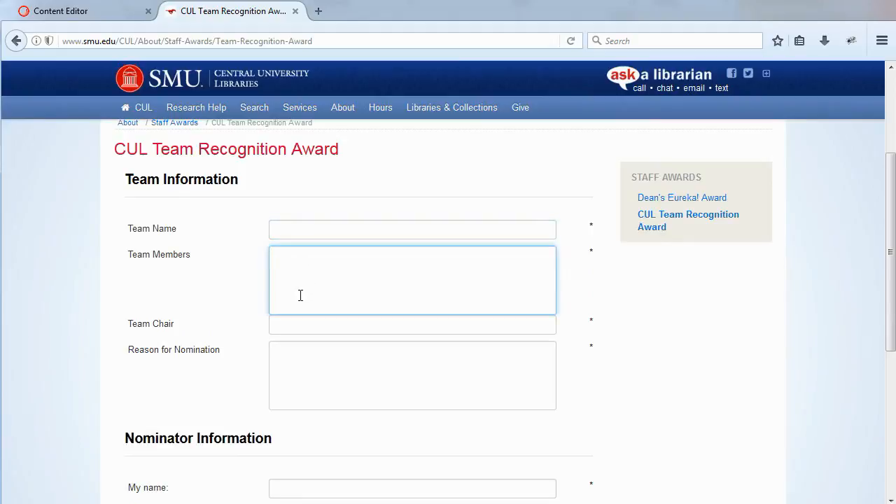
Step: Test the published form's field validation by entering an incomplete email address in My email and an incomplete phone number in My phone
{"action": "scroll", "coordinate": [298, 294], "scroll_direction": "down", "scroll_amount": 4}
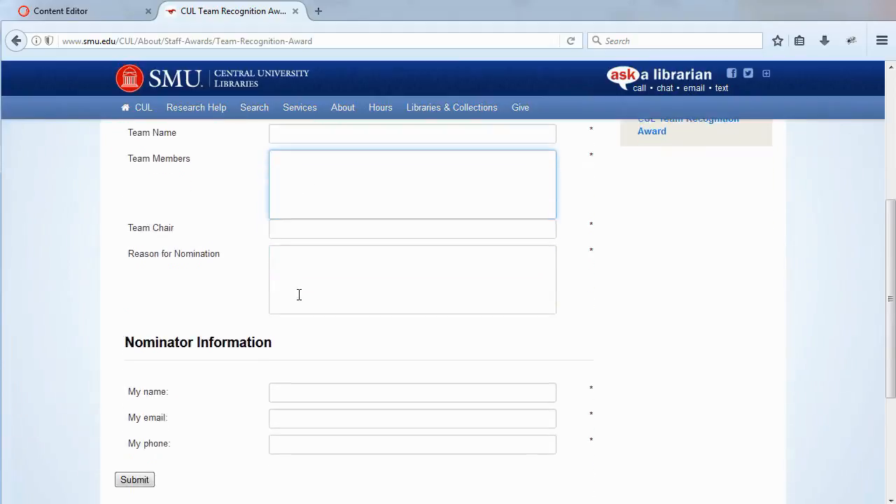
{"action": "left_click", "coordinate": [298, 352]}
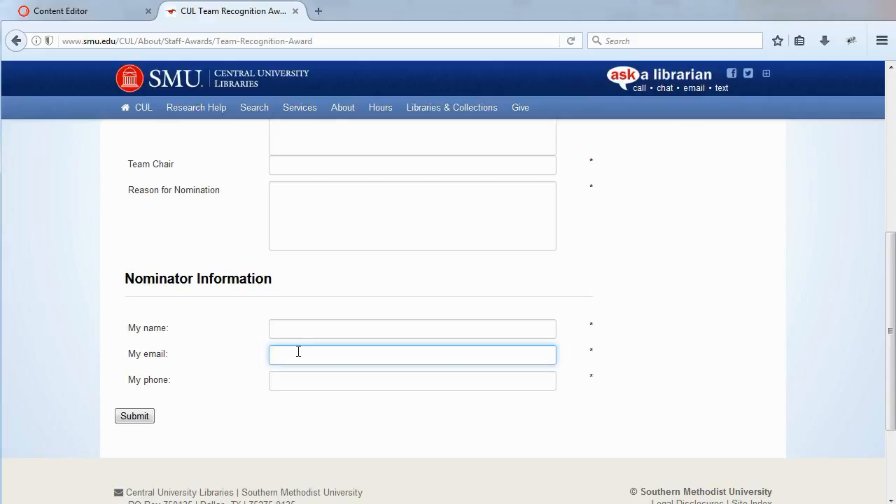
{"action": "type", "text": "bandresen"}
{"action": "key", "text": "Tab"}
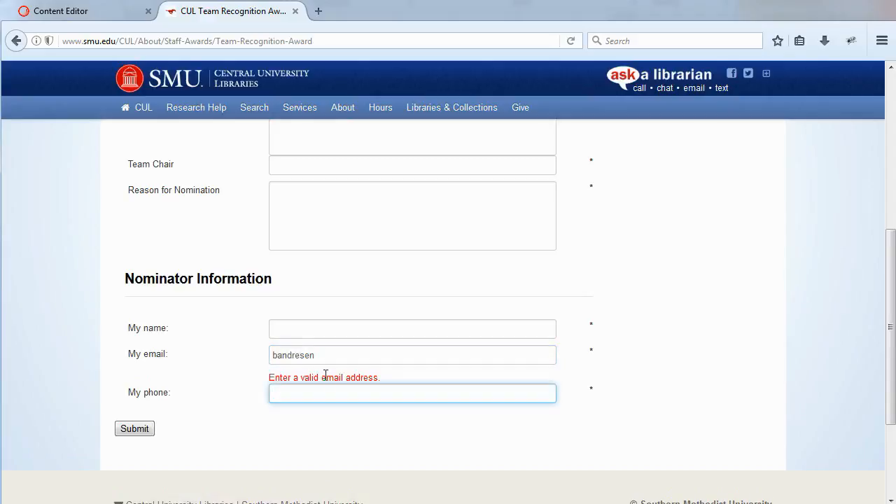
{"action": "type", "text": "469"}
{"action": "key", "text": "Tab"}
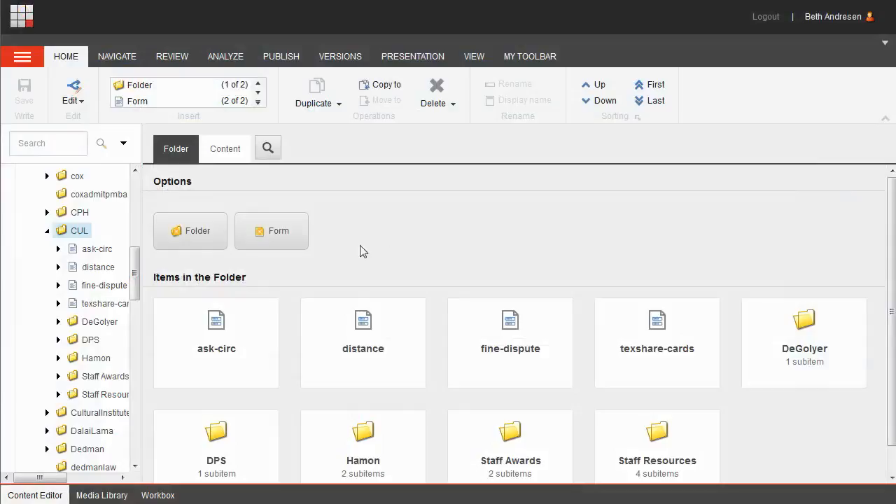
Step: Insert a new form named Comments in the CUL folder of the Content Editor
{"action": "right_click", "coordinate": [84, 233]}
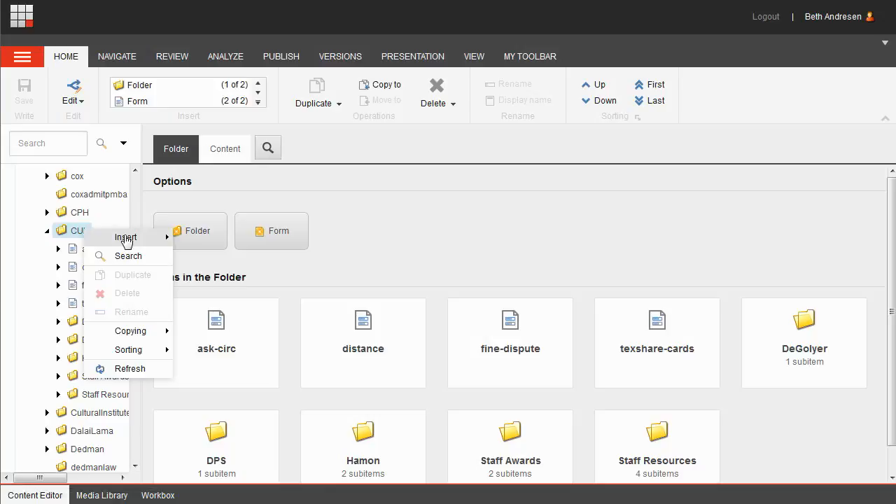
{"action": "mouse_move", "coordinate": [126, 240]}
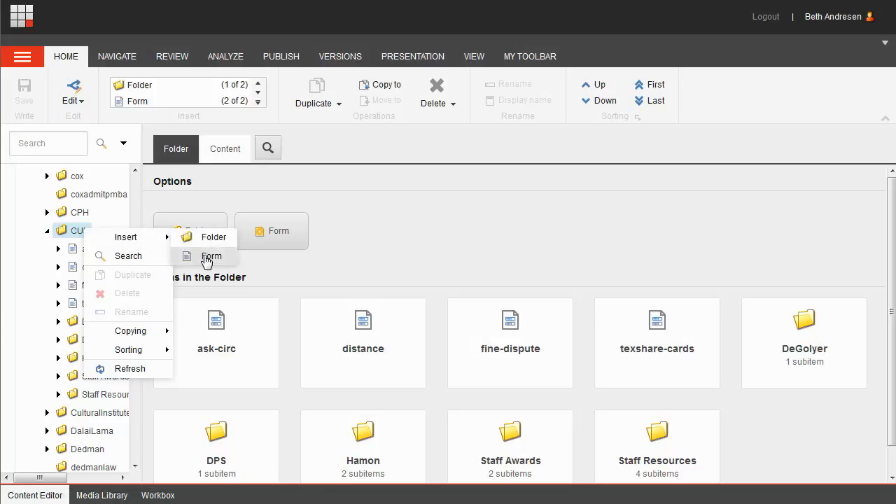
{"action": "left_click", "coordinate": [206, 257]}
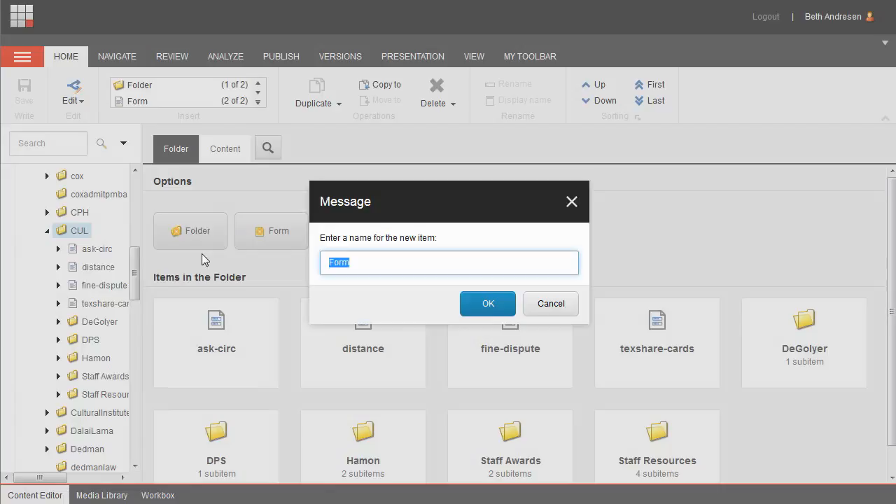
{"action": "left_click", "coordinate": [211, 257]}
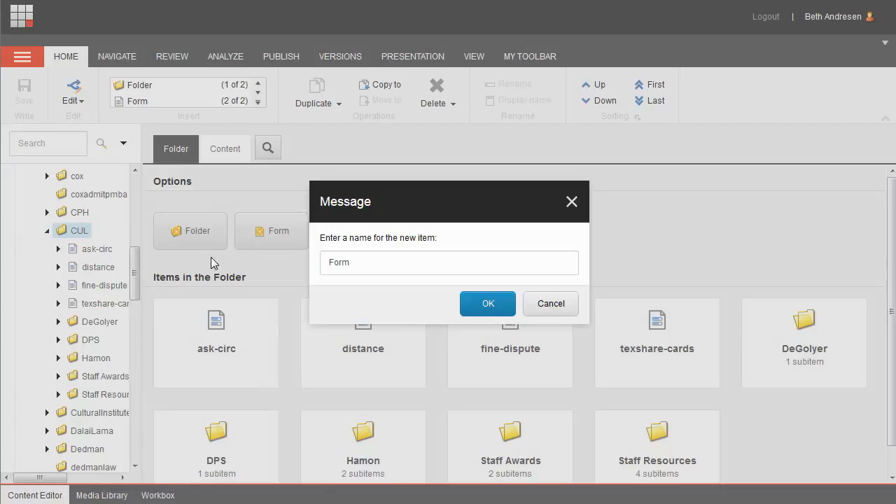
{"action": "double_click", "coordinate": [412, 269]}
{"action": "type", "text": "Comments"}
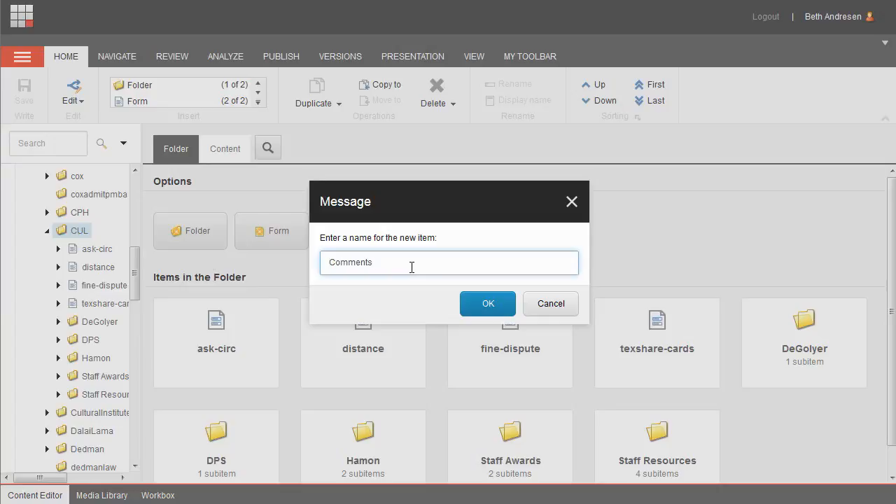
{"action": "left_click", "coordinate": [492, 310]}
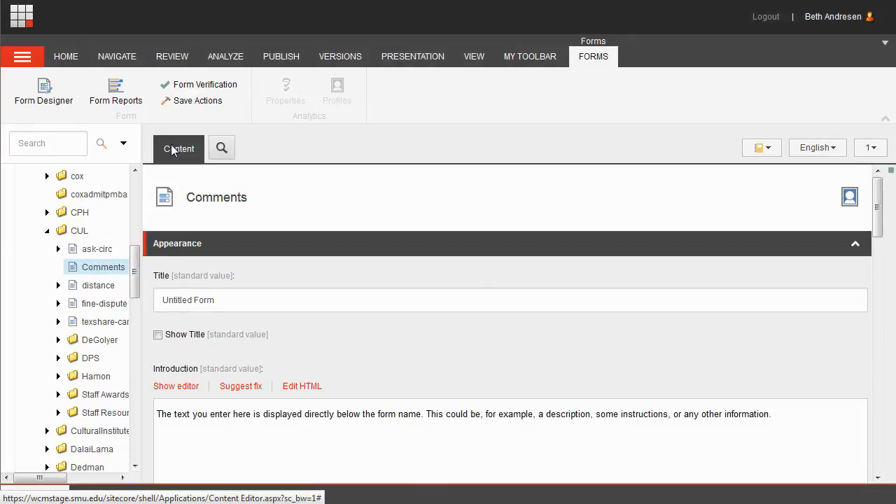
Step: Set the form's title to Comments in its Appearance section and turn on Show Title
{"action": "left_click", "coordinate": [193, 248]}
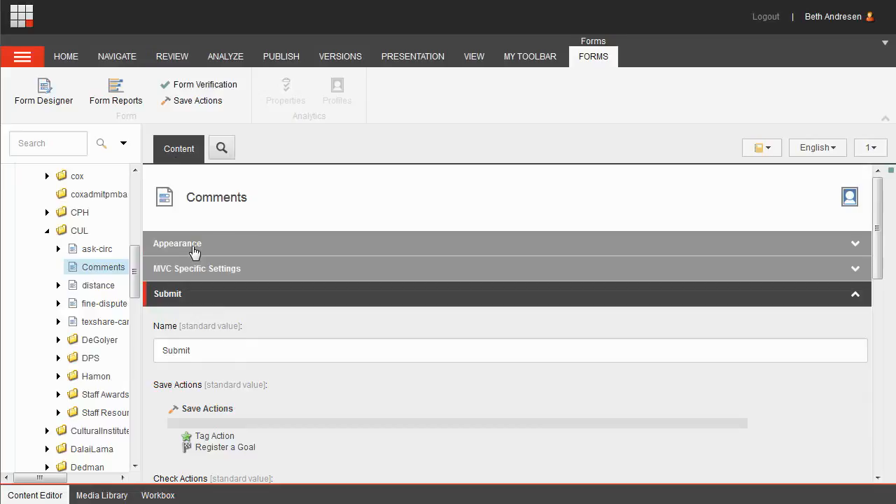
{"action": "left_click", "coordinate": [193, 249]}
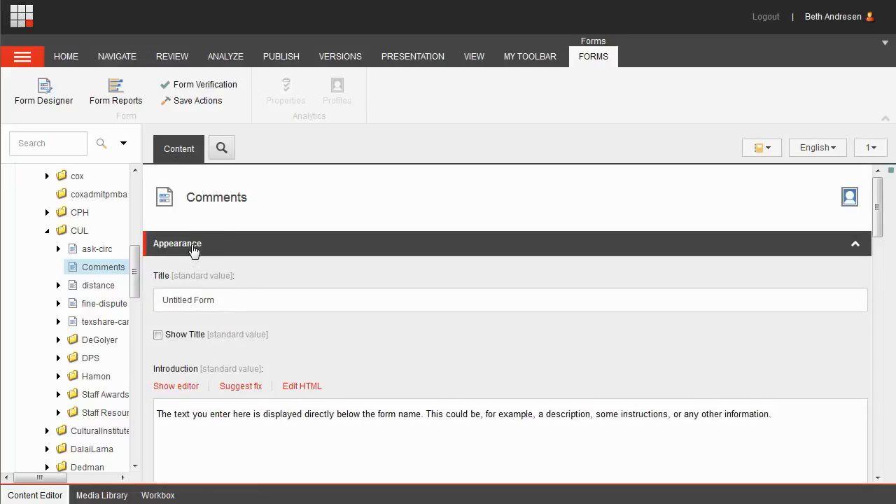
{"action": "left_click", "coordinate": [244, 300]}
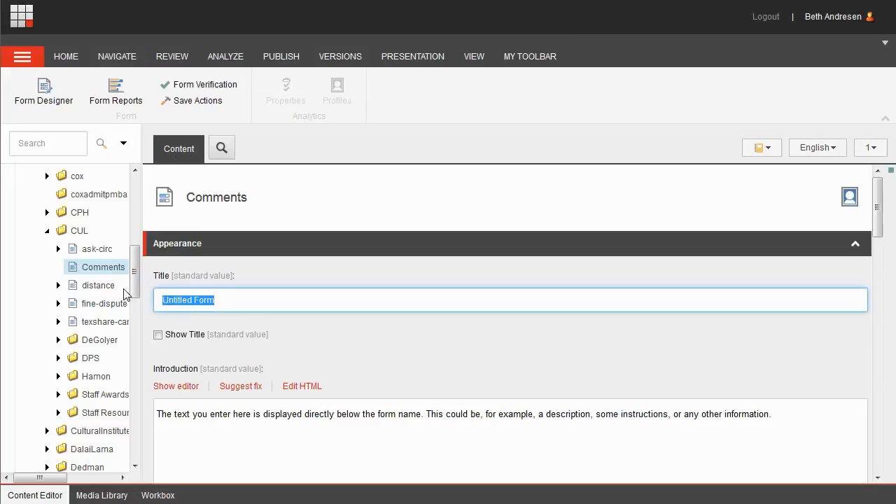
{"action": "type", "text": "Comments"}
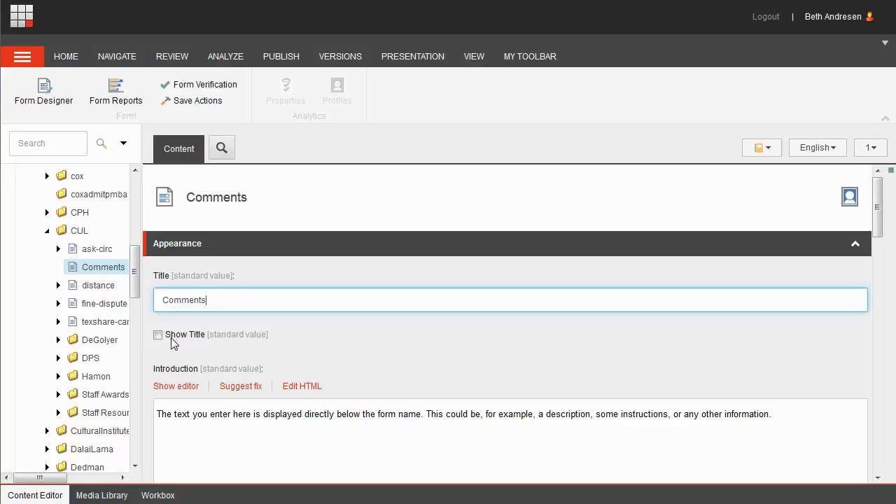
{"action": "left_click", "coordinate": [158, 335]}
Step: Examine the Comments form's Introduction and Footer settings, then its Submit section with save actions, form verification and success message
{"action": "scroll", "coordinate": [207, 311], "scroll_direction": "down", "scroll_amount": 2}
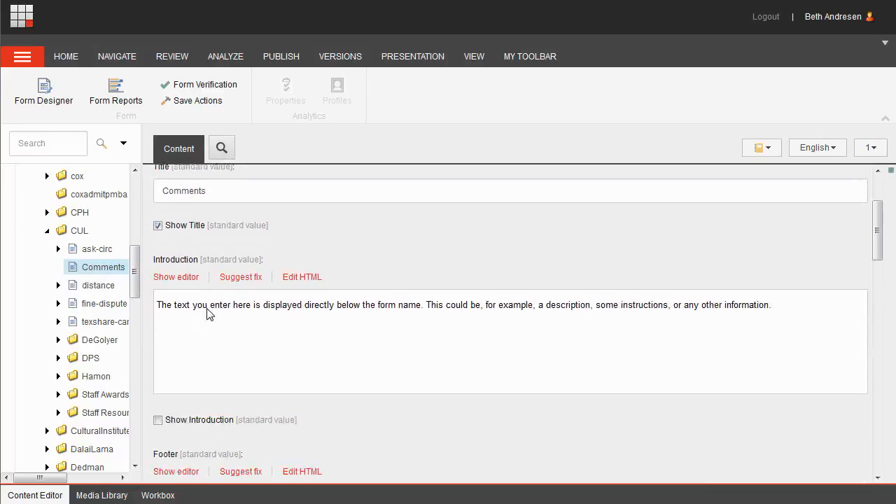
{"action": "scroll", "coordinate": [208, 311], "scroll_direction": "down", "scroll_amount": 2}
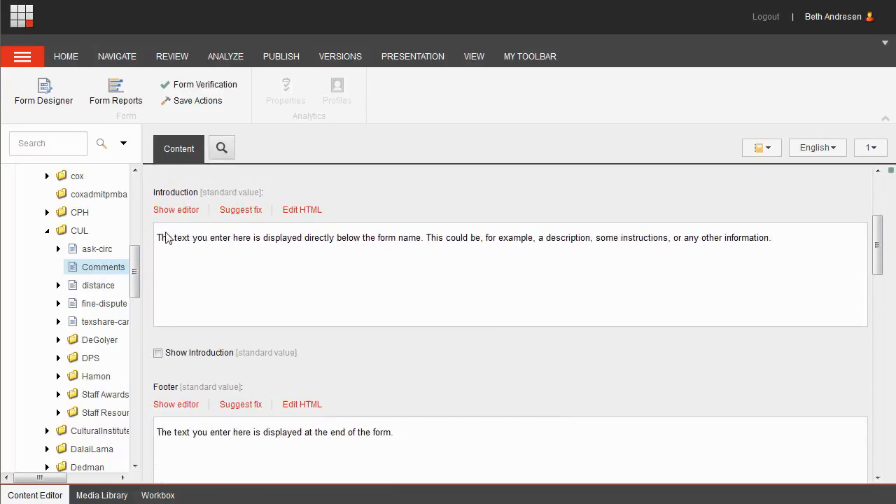
{"action": "scroll", "coordinate": [217, 350], "scroll_direction": "down", "scroll_amount": 1}
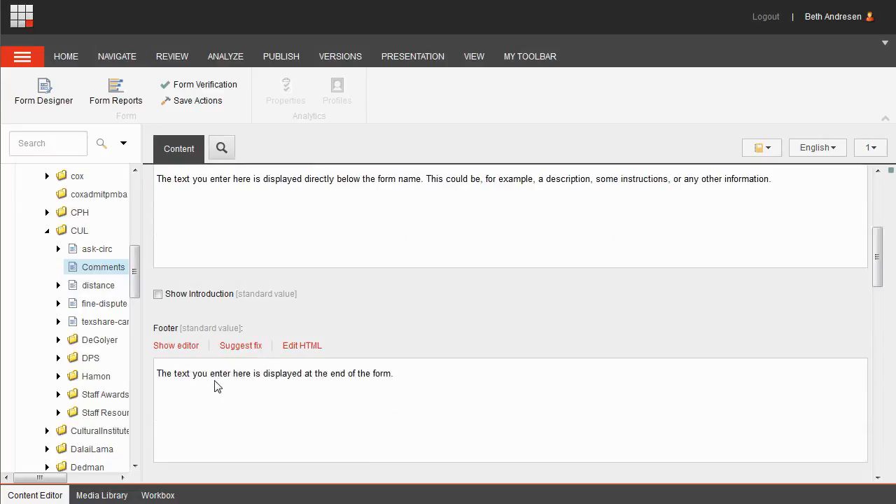
{"action": "scroll", "coordinate": [217, 378], "scroll_direction": "up", "scroll_amount": 1}
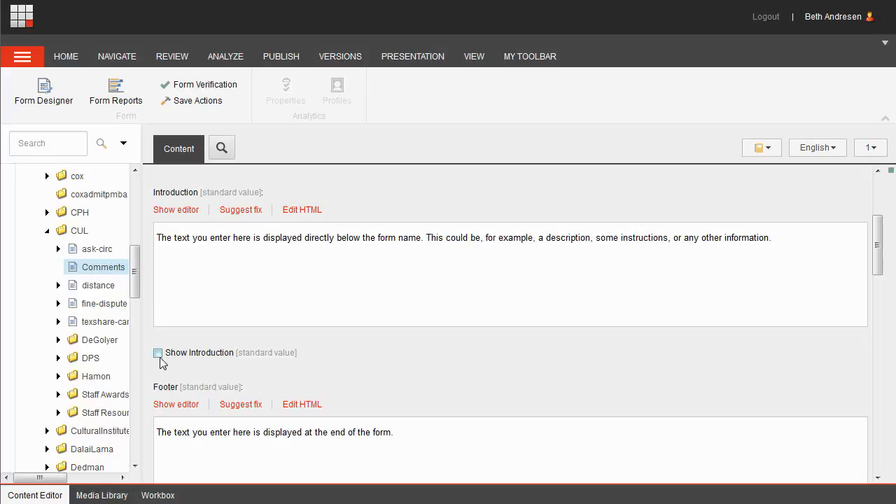
{"action": "scroll", "coordinate": [160, 364], "scroll_direction": "down", "scroll_amount": 1}
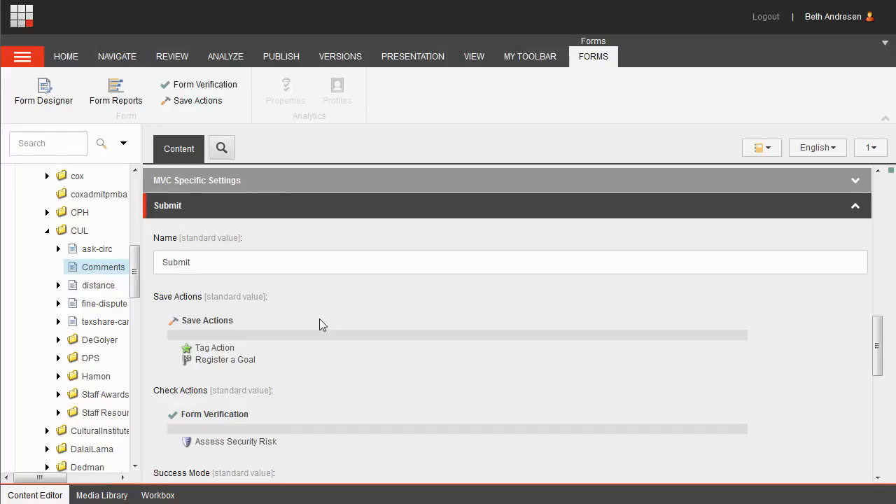
{"action": "scroll", "coordinate": [319, 324], "scroll_direction": "down", "scroll_amount": 2}
{"action": "scroll", "coordinate": [320, 324], "scroll_direction": "down", "scroll_amount": 1}
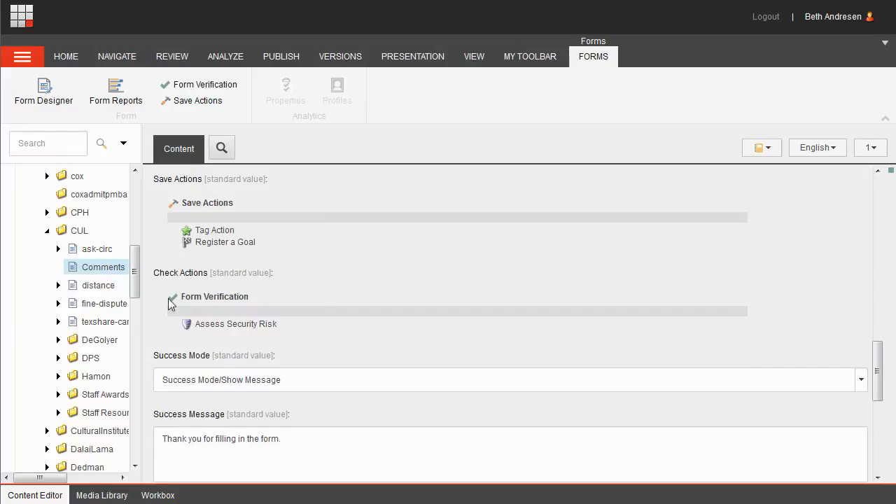
Step: Open the Comments form in the Form Designer and add a first field titled Name
{"action": "left_click", "coordinate": [54, 94]}
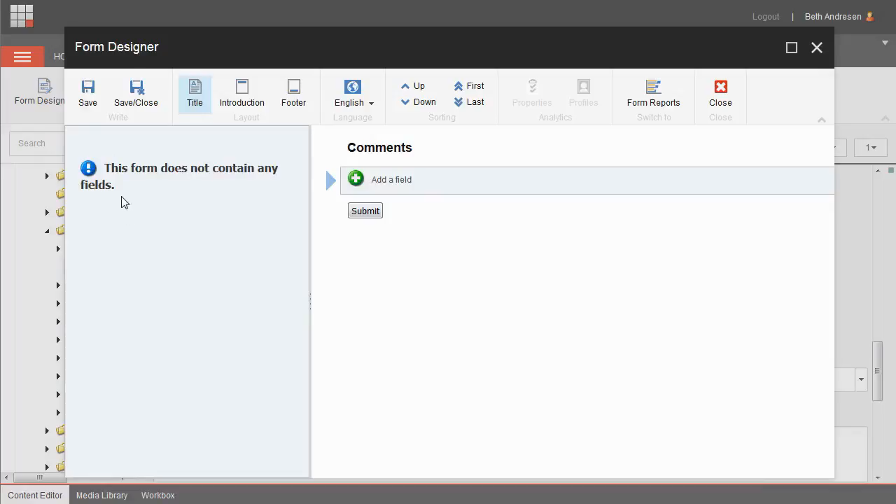
{"action": "left_click", "coordinate": [392, 180]}
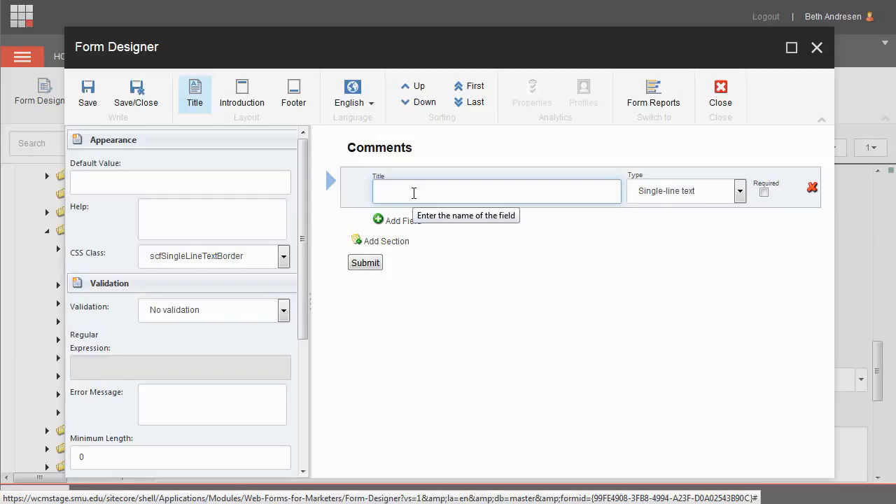
{"action": "type", "text": "Name"}
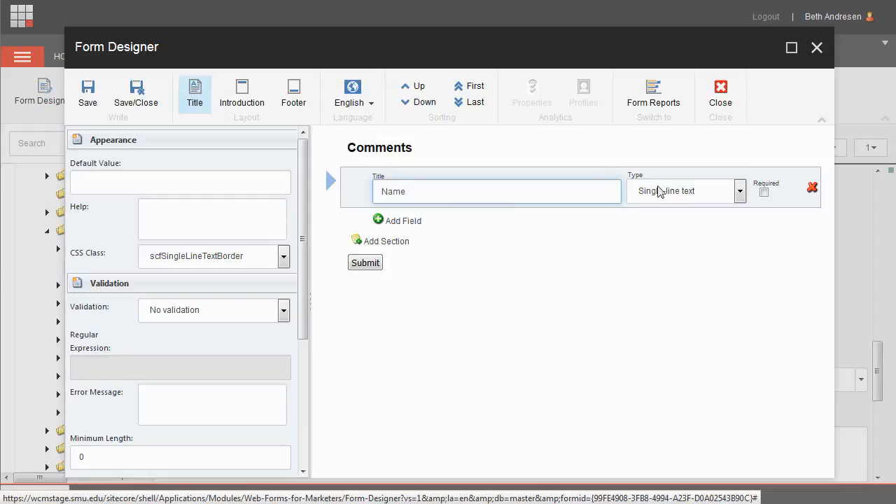
Step: Add a second field titled Comments and set its type to Multiple-line text
{"action": "left_click", "coordinate": [419, 223]}
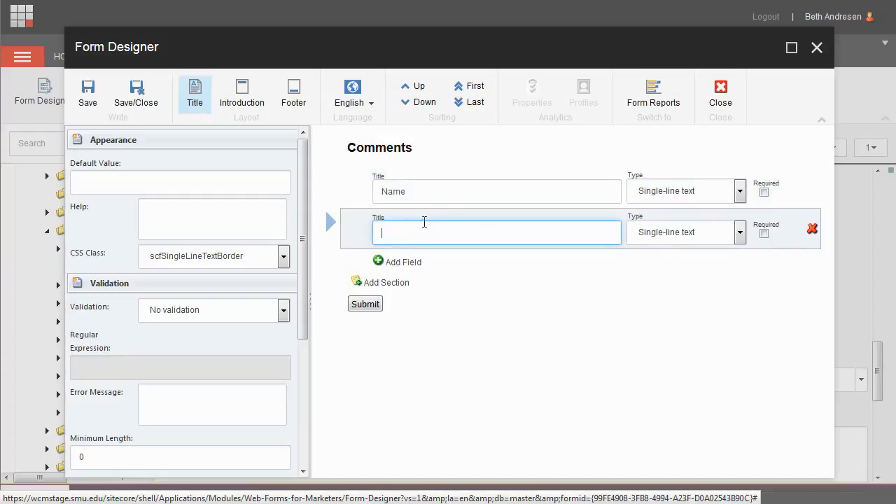
{"action": "type", "text": "Comments"}
{"action": "left_click", "coordinate": [641, 238]}
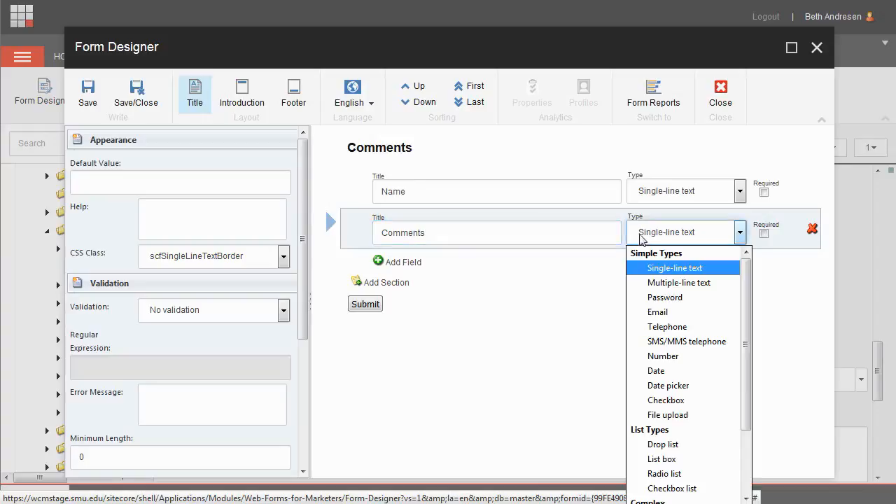
{"action": "left_click", "coordinate": [658, 283]}
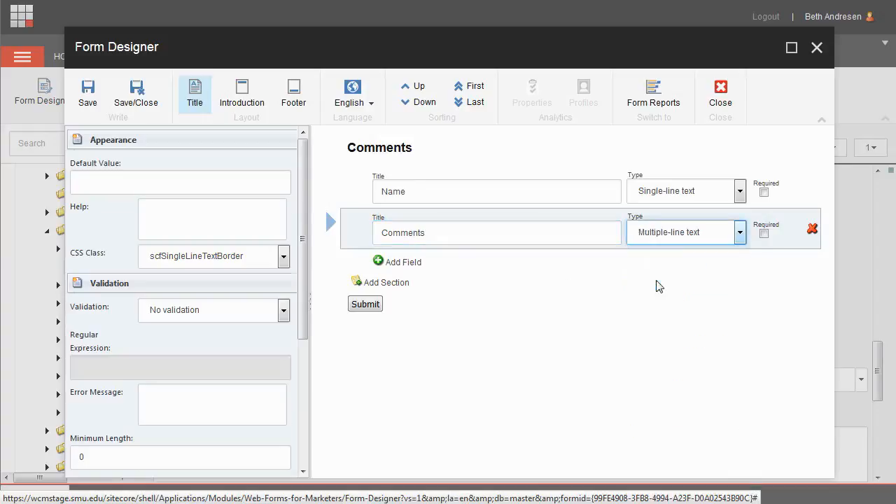
Step: Add a third field titled Email and set its type to Password
{"action": "left_click", "coordinate": [400, 263]}
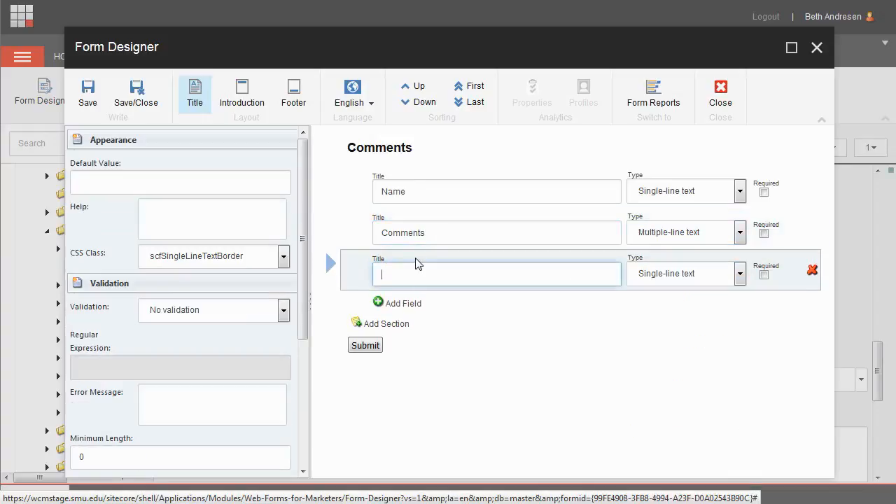
{"action": "type", "text": "Email"}
{"action": "left_click", "coordinate": [684, 280]}
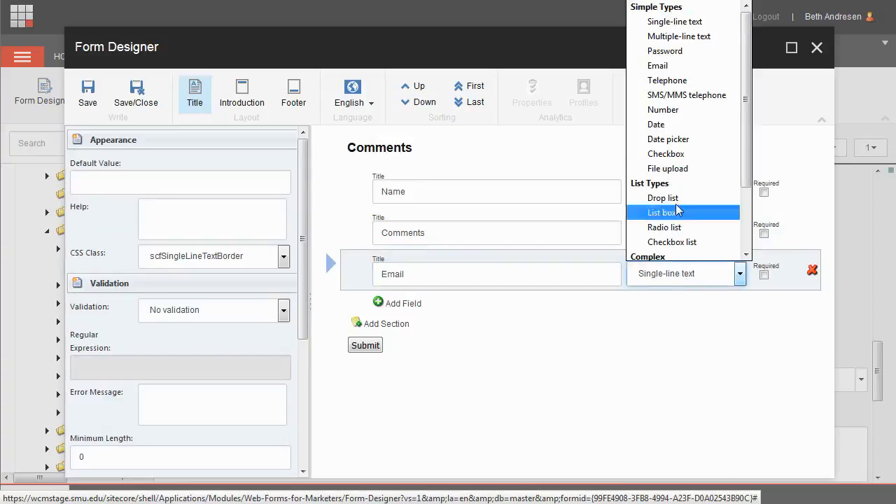
{"action": "left_click", "coordinate": [660, 66]}
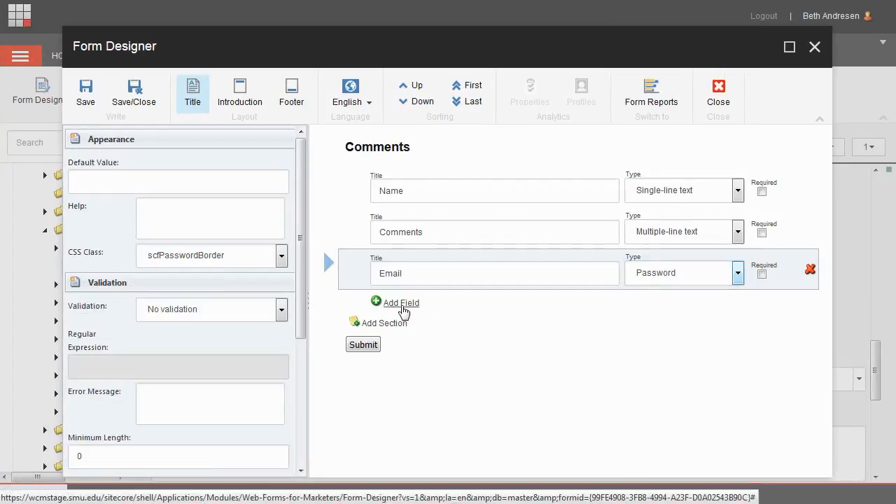
Step: Add a fourth field of type Drop list and title it Graduation Year
{"action": "left_click", "coordinate": [401, 303]}
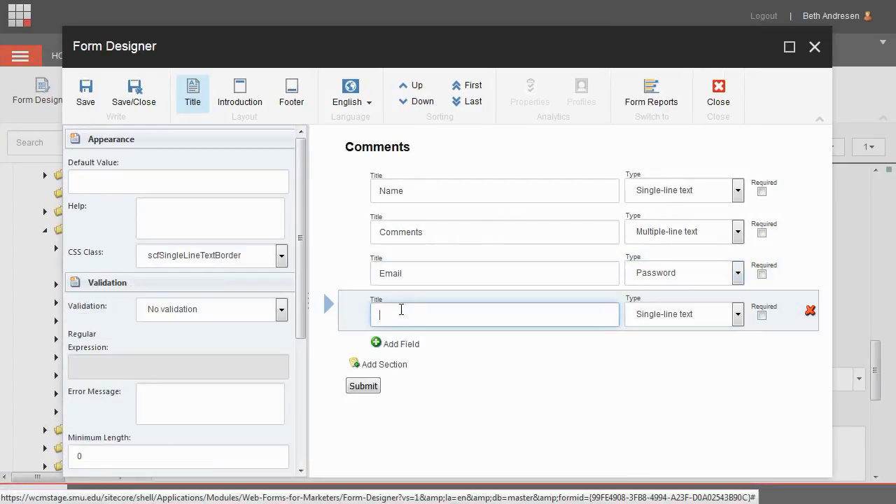
{"action": "left_click", "coordinate": [666, 323]}
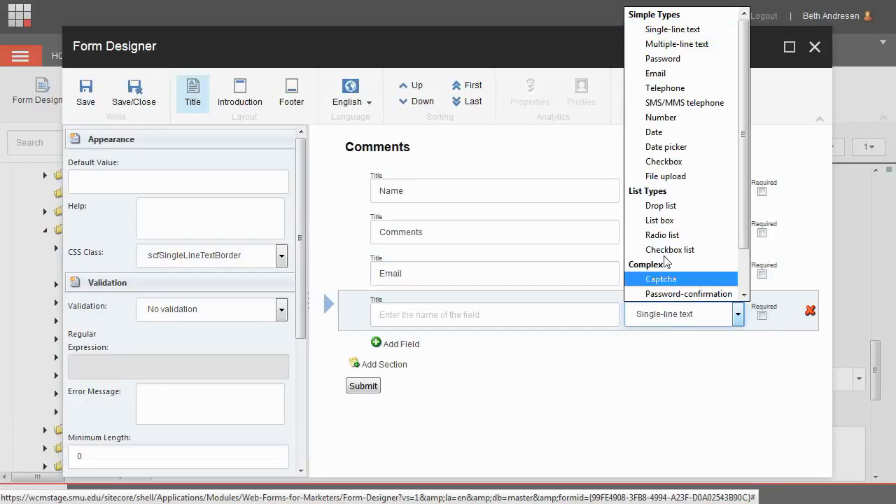
{"action": "left_click", "coordinate": [660, 206]}
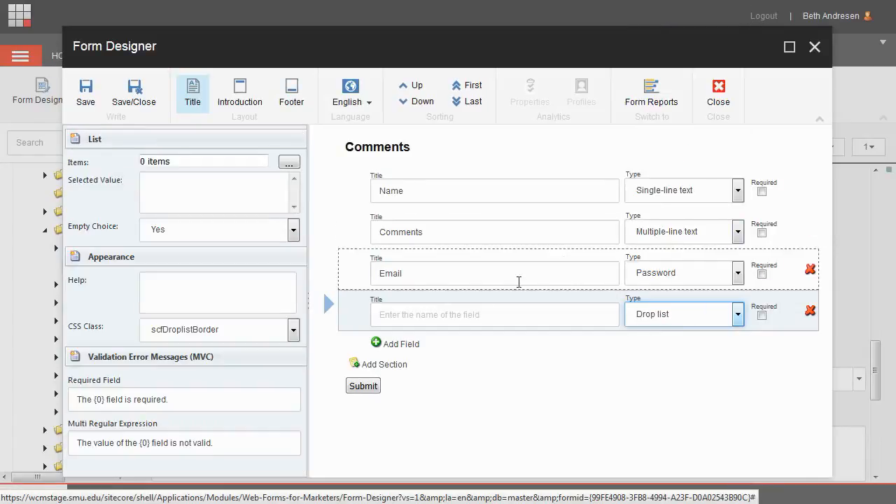
{"action": "left_click", "coordinate": [461, 316]}
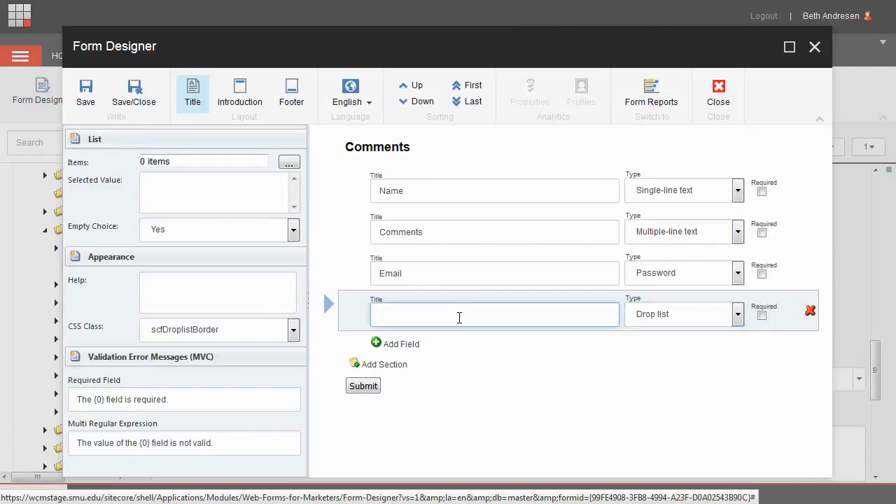
{"action": "type", "text": "Graduation Year"}
Step: Define the Graduation Year list items manually as 2017, 2018, 2019 and 2020
{"action": "left_click", "coordinate": [289, 163]}
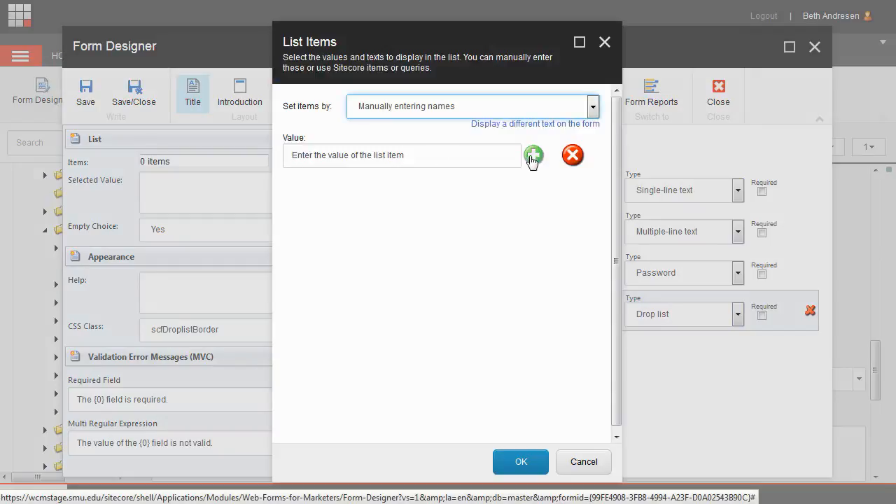
{"action": "left_click", "coordinate": [532, 157]}
{"action": "left_click", "coordinate": [532, 158]}
{"action": "left_click", "coordinate": [532, 158]}
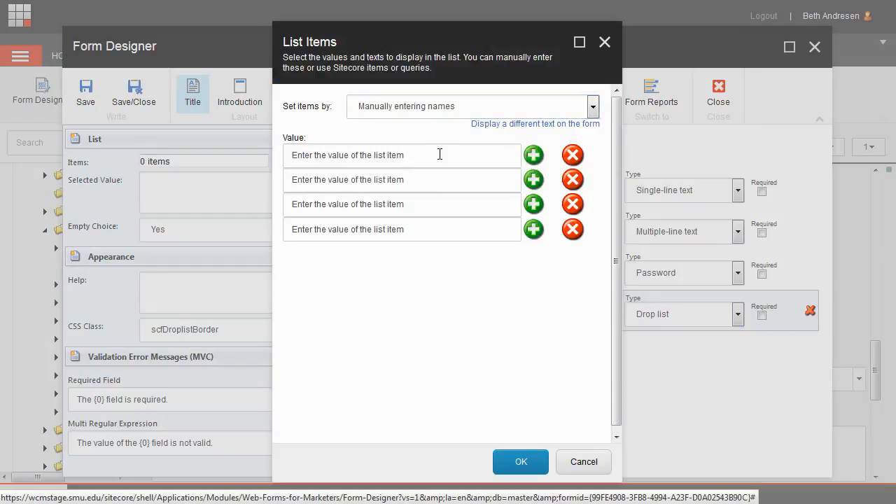
{"action": "left_click", "coordinate": [440, 154]}
{"action": "type", "text": "2017"}
{"action": "key", "text": "Tab"}
{"action": "type", "text": "2018"}
{"action": "key", "text": "Tab"}
{"action": "type", "text": "2019"}
{"action": "key", "text": "Tab"}
{"action": "type", "text": "2020"}
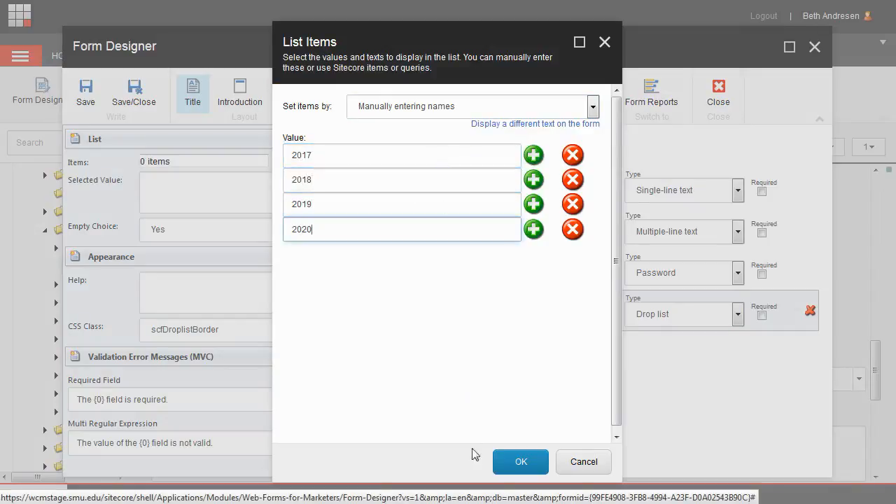
{"action": "left_click", "coordinate": [507, 464]}
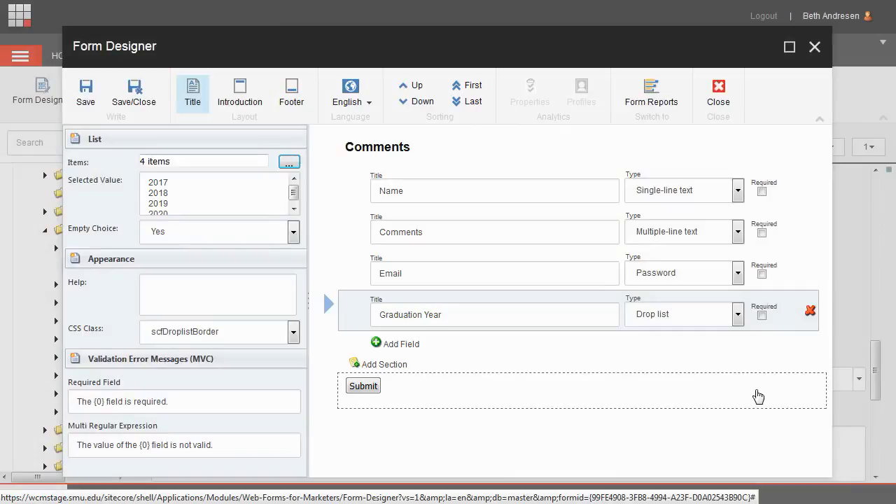
Step: Make the Name, Comments, Email and Graduation Year fields required
{"action": "left_click", "coordinate": [761, 191]}
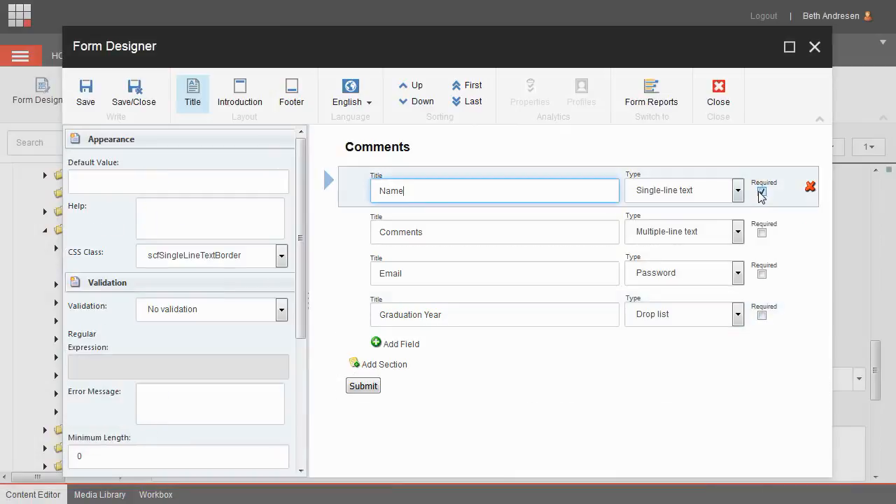
{"action": "left_click", "coordinate": [761, 233]}
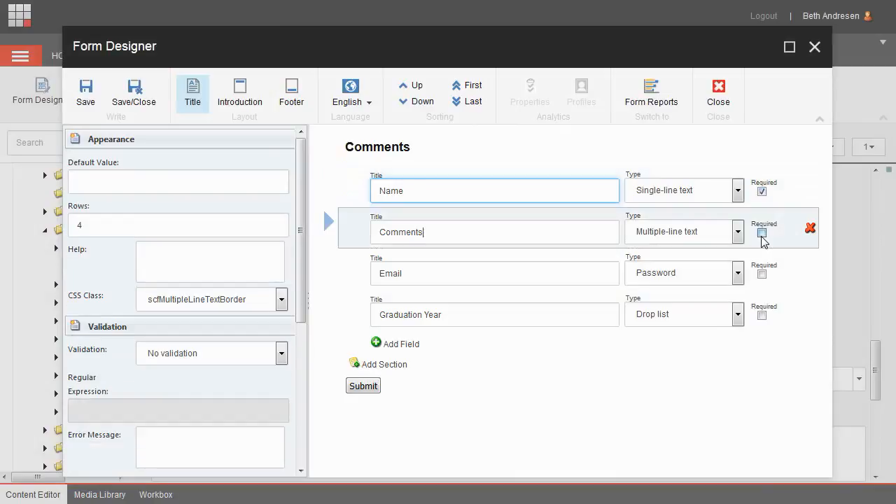
{"action": "left_click", "coordinate": [762, 274]}
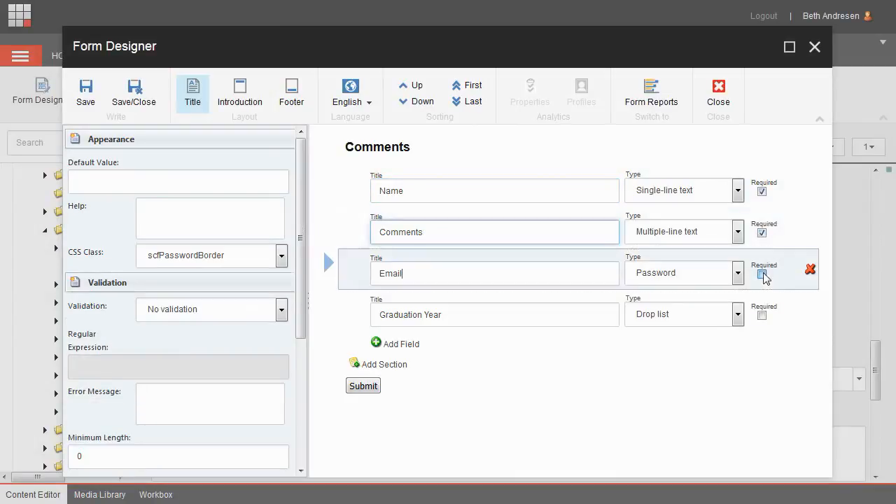
{"action": "left_click", "coordinate": [761, 316]}
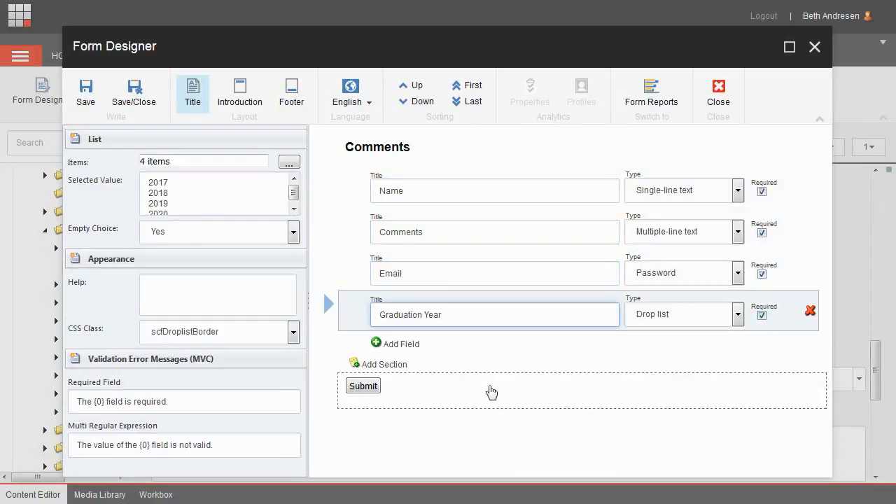
Step: Add a section to the form, titling the first section Contact Information and the second Graduation Year
{"action": "left_click", "coordinate": [389, 365]}
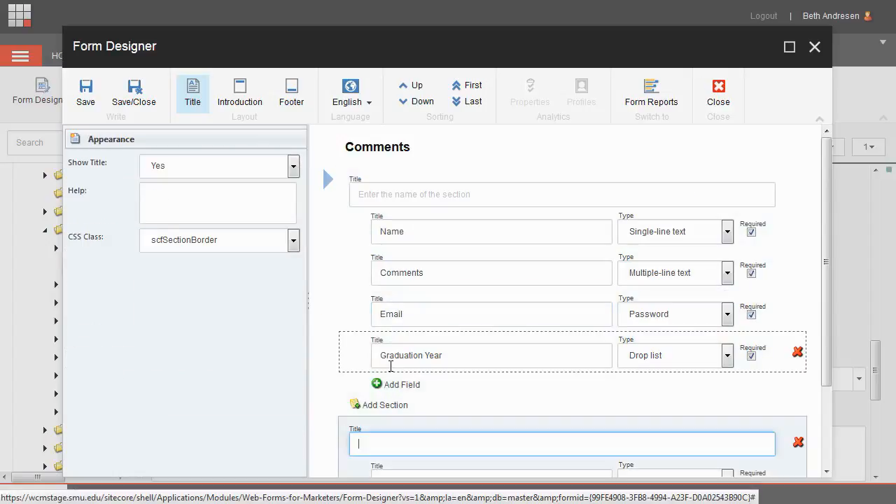
{"action": "left_click", "coordinate": [456, 191]}
{"action": "type", "text": "Contact"}
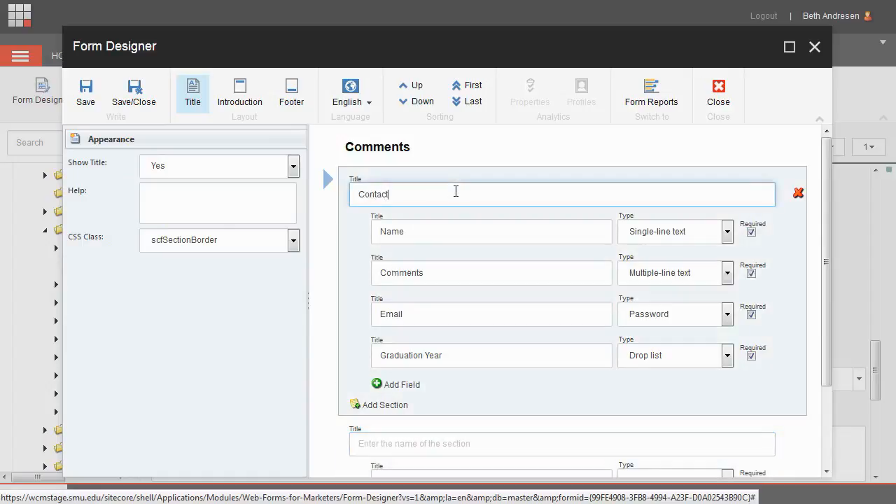
{"action": "type", "text": " Information"}
{"action": "left_click", "coordinate": [391, 450]}
{"action": "type", "text": "Gra"}
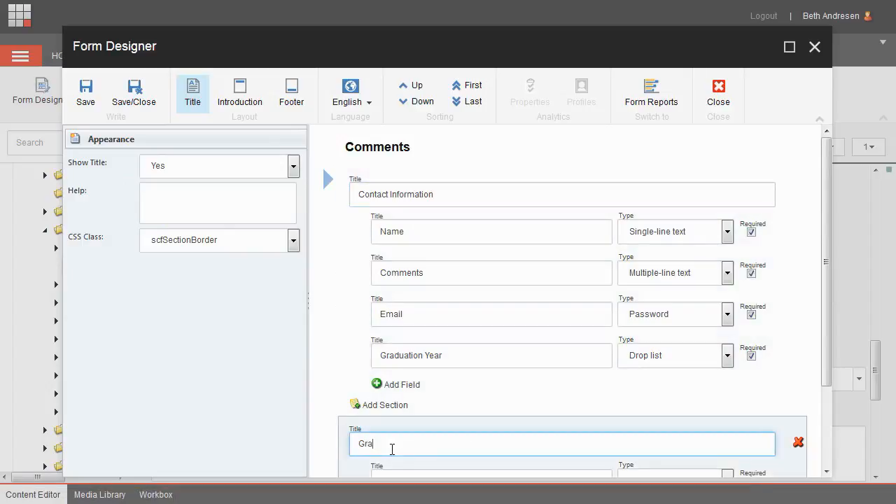
{"action": "type", "text": "duation Year"}
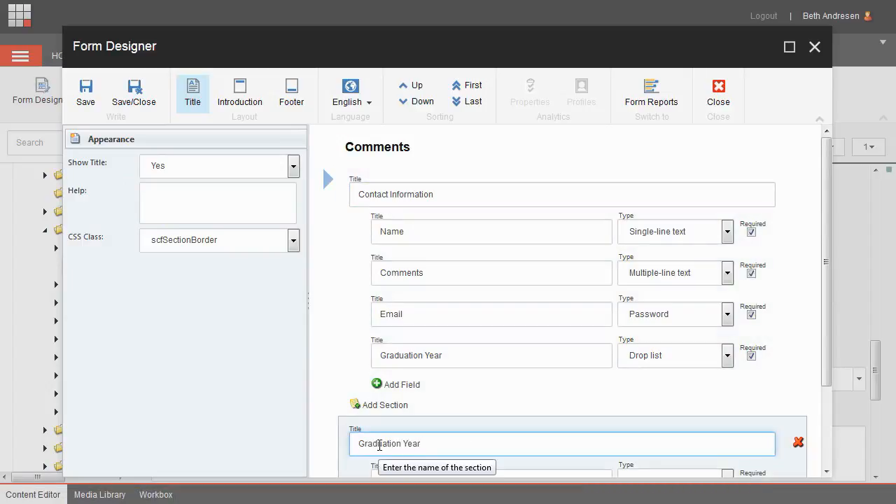
Step: Move the Graduation Year field into the Graduation Year section and place the Email field above Comments
{"action": "scroll", "coordinate": [377, 380], "scroll_direction": "down", "scroll_amount": 1}
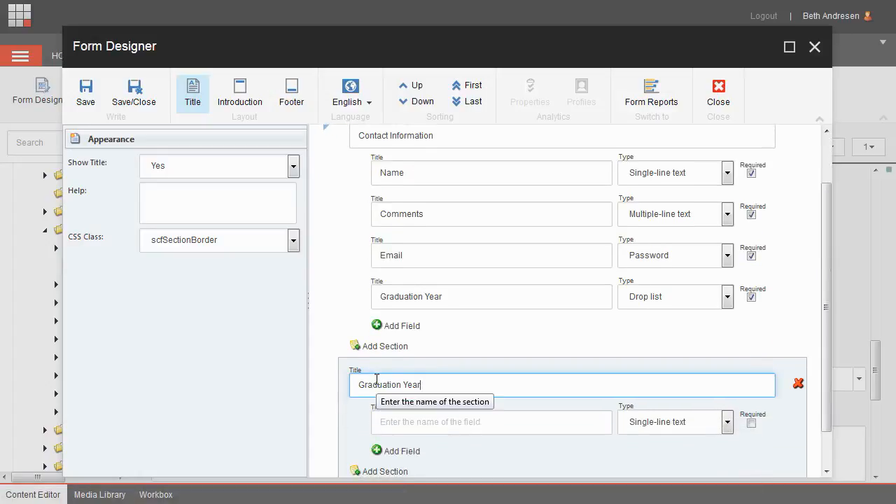
{"action": "left_click_drag", "start_coordinate": [360, 296], "coordinate": [364, 366]}
{"action": "left_click_drag", "start_coordinate": [362, 298], "coordinate": [403, 395]}
{"action": "left_click_drag", "start_coordinate": [355, 256], "coordinate": [358, 209]}
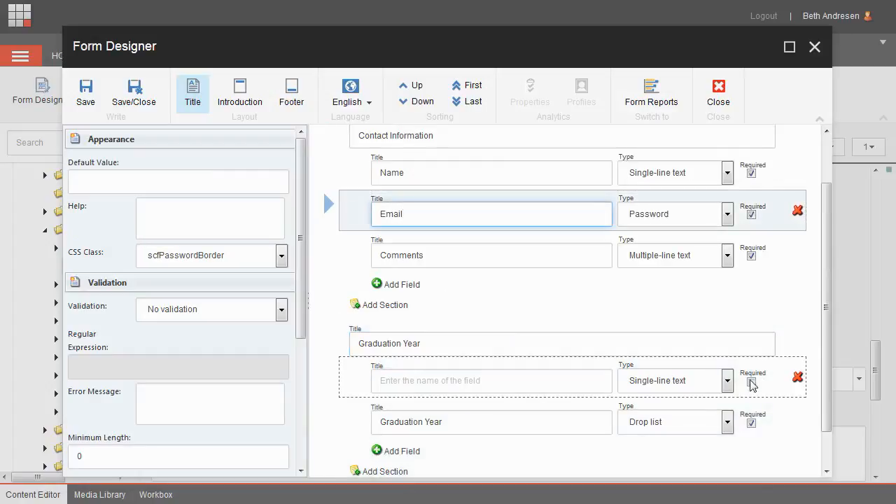
Step: Delete the untitled field from the Graduation Year section, then save the form design and close the Form Designer
{"action": "left_click", "coordinate": [797, 379]}
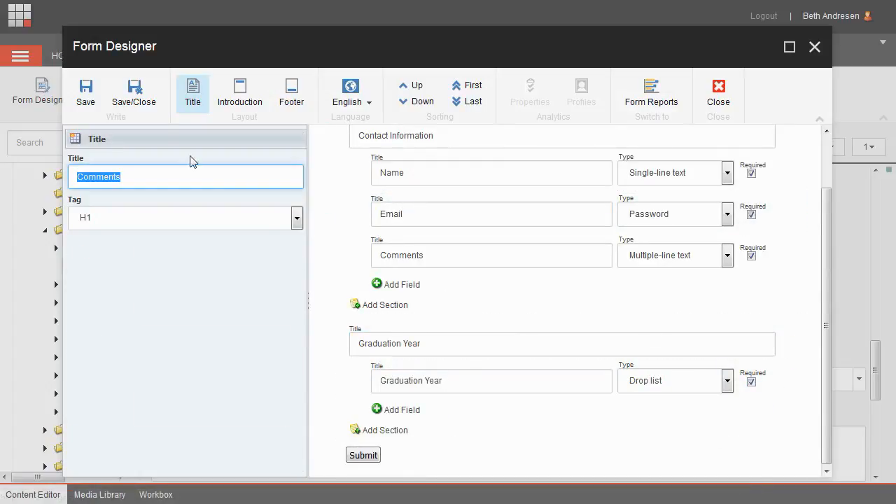
{"action": "left_click", "coordinate": [133, 100]}
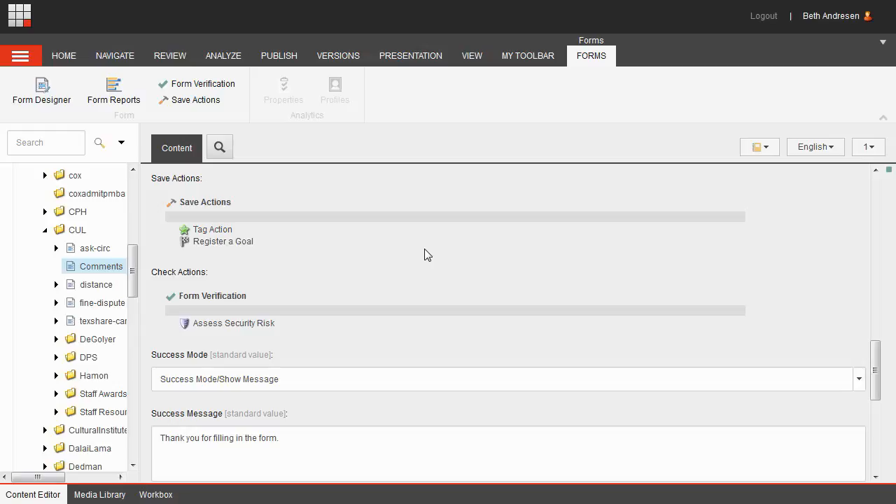
Step: Check in the Comments form and smart-publish it with its subitems to the Public (production) and Stage (web) targets
{"action": "left_click", "coordinate": [169, 56]}
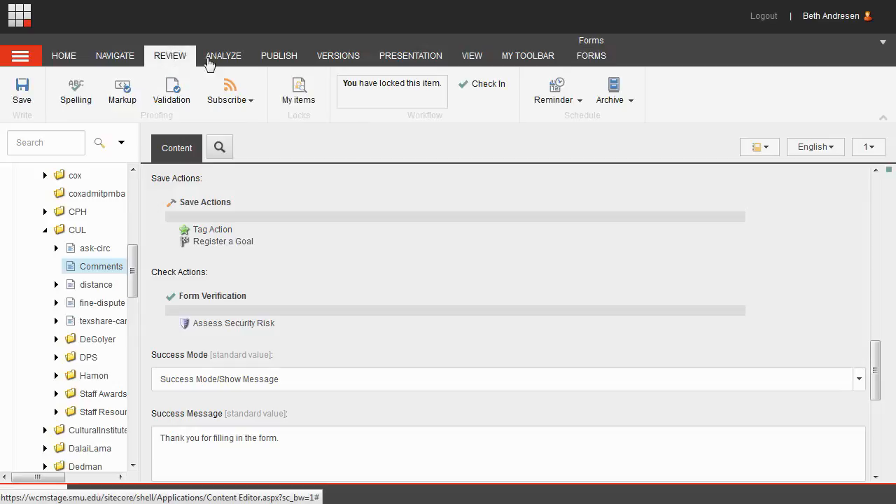
{"action": "left_click", "coordinate": [486, 84]}
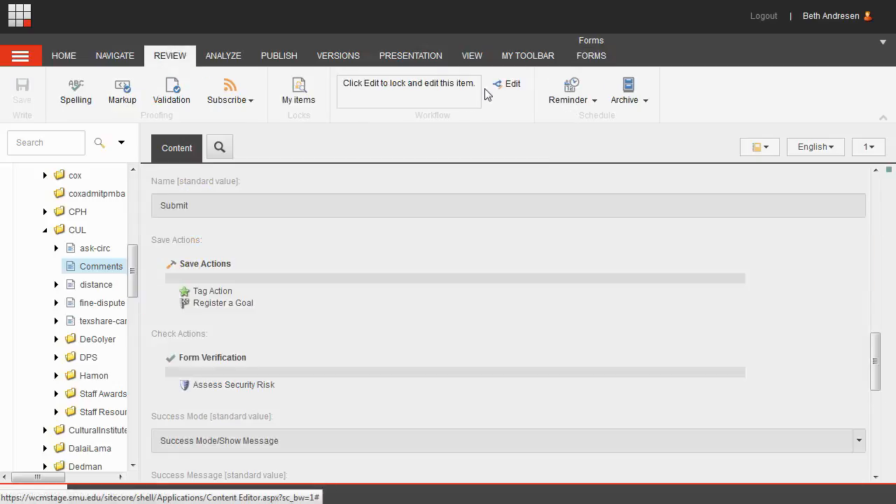
{"action": "left_click", "coordinate": [282, 61]}
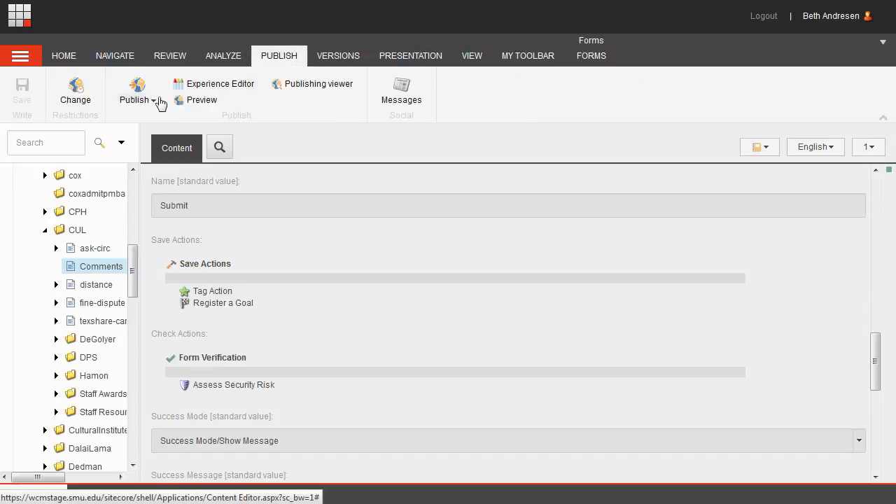
{"action": "left_click", "coordinate": [151, 105]}
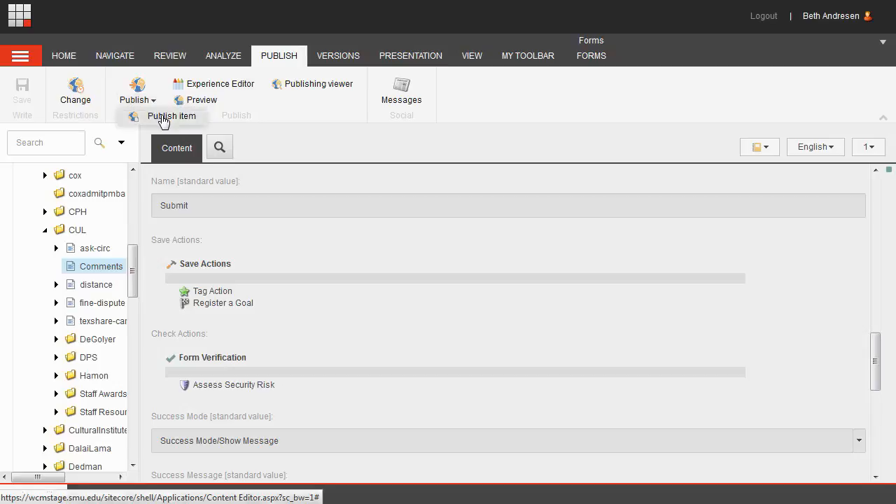
{"action": "left_click", "coordinate": [163, 118]}
{"action": "left_click", "coordinate": [315, 163]}
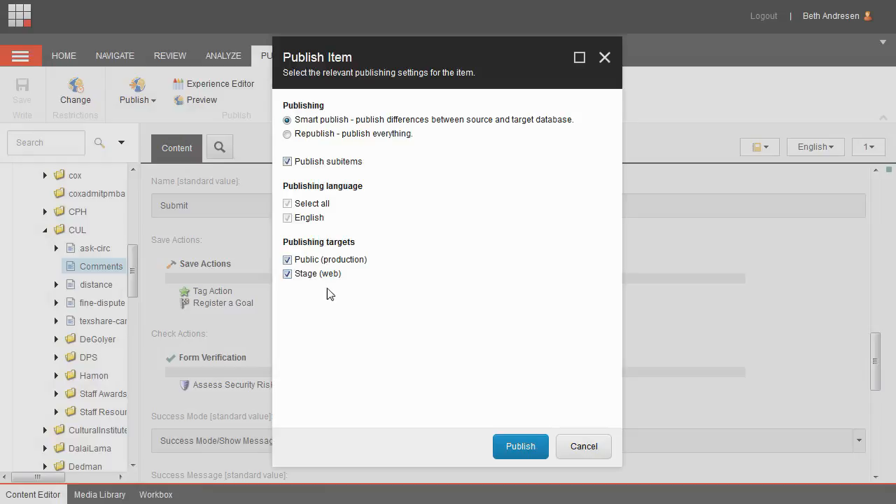
{"action": "left_click", "coordinate": [509, 453]}
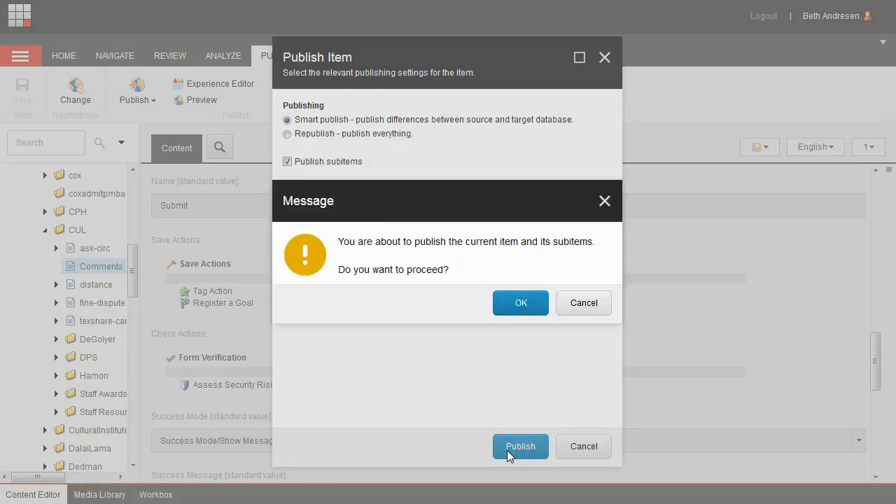
{"action": "left_click", "coordinate": [522, 308]}
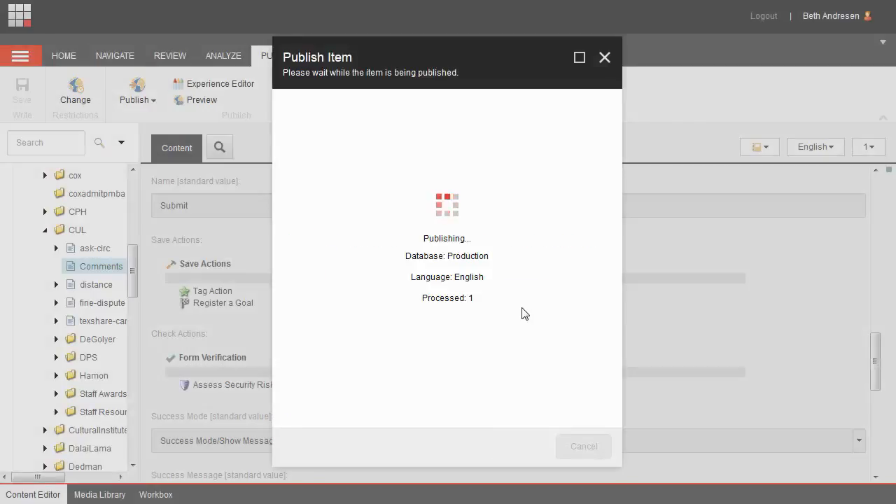